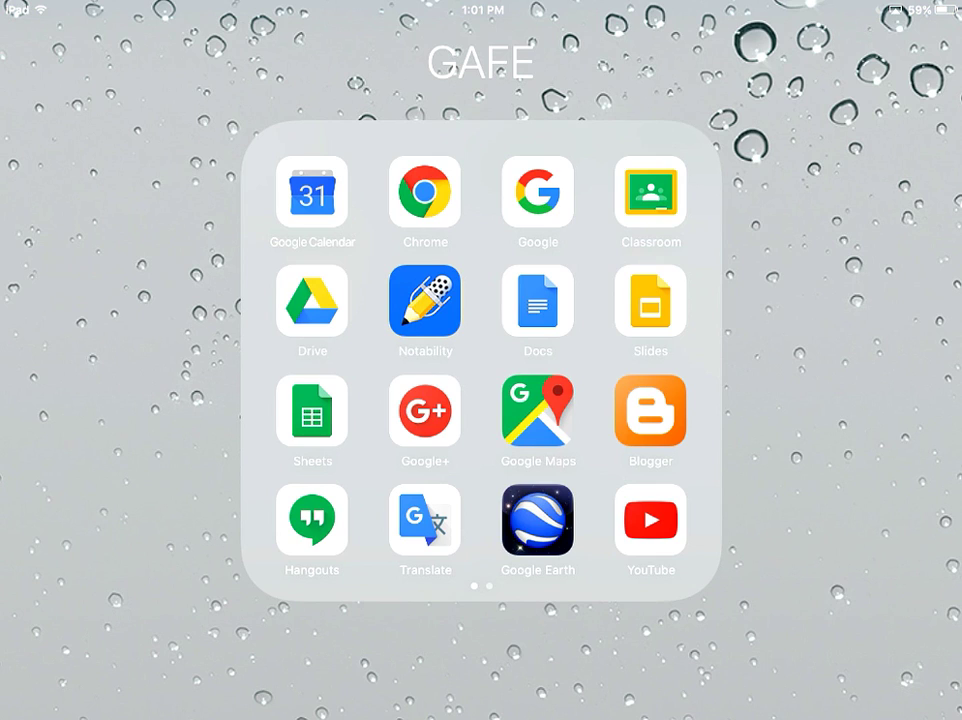
Open Google Drive, start a new folder in My Drive, then dismiss the prompt.
click(311, 300)
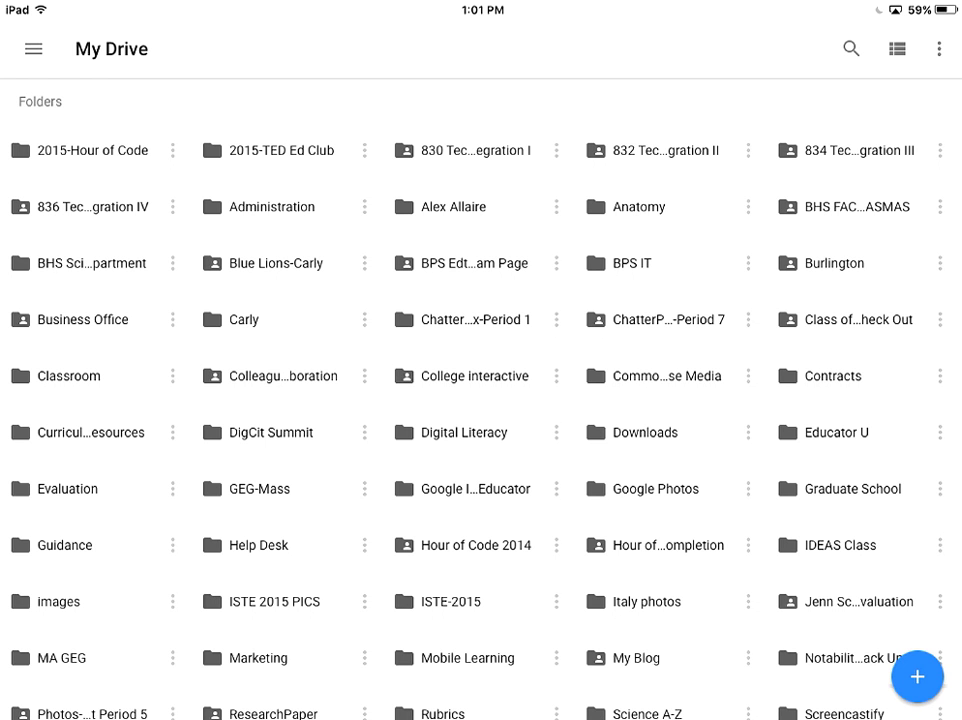
click(917, 677)
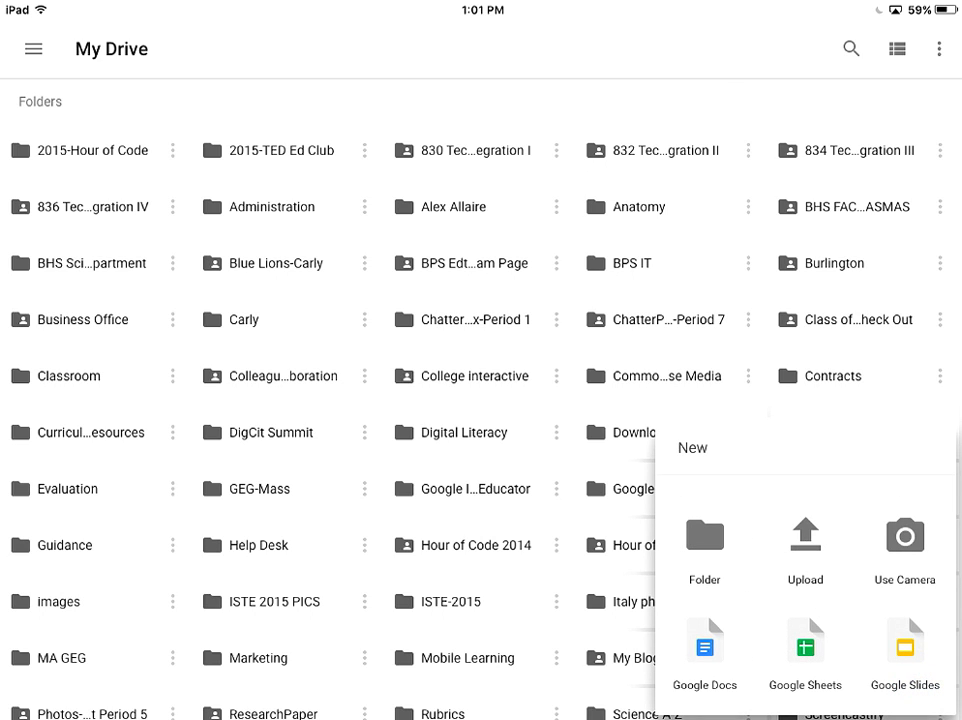
click(705, 545)
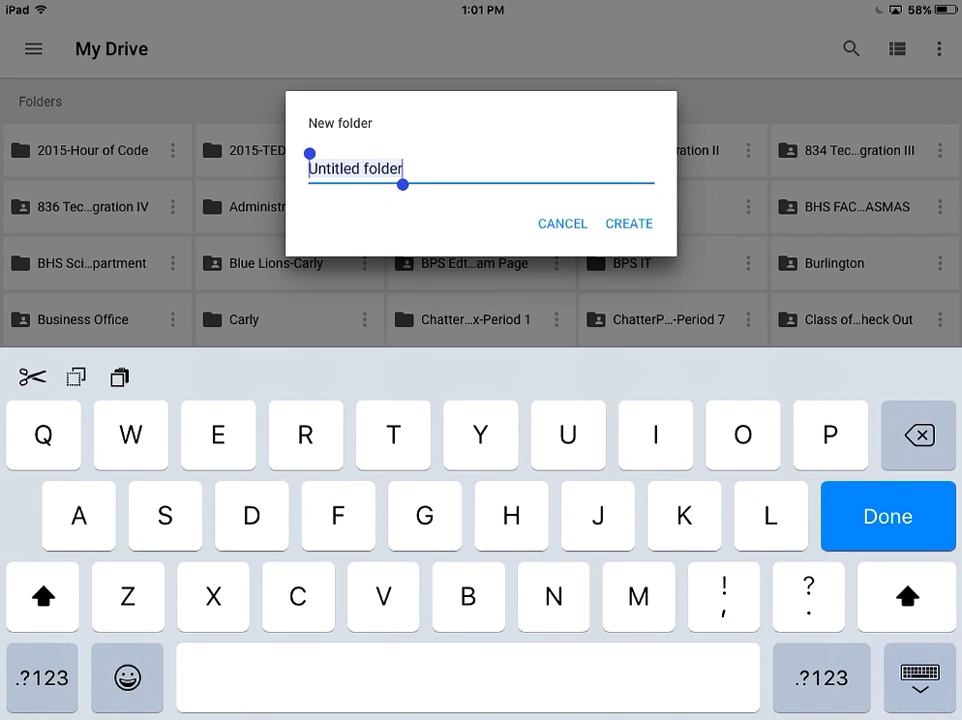
key(Return)
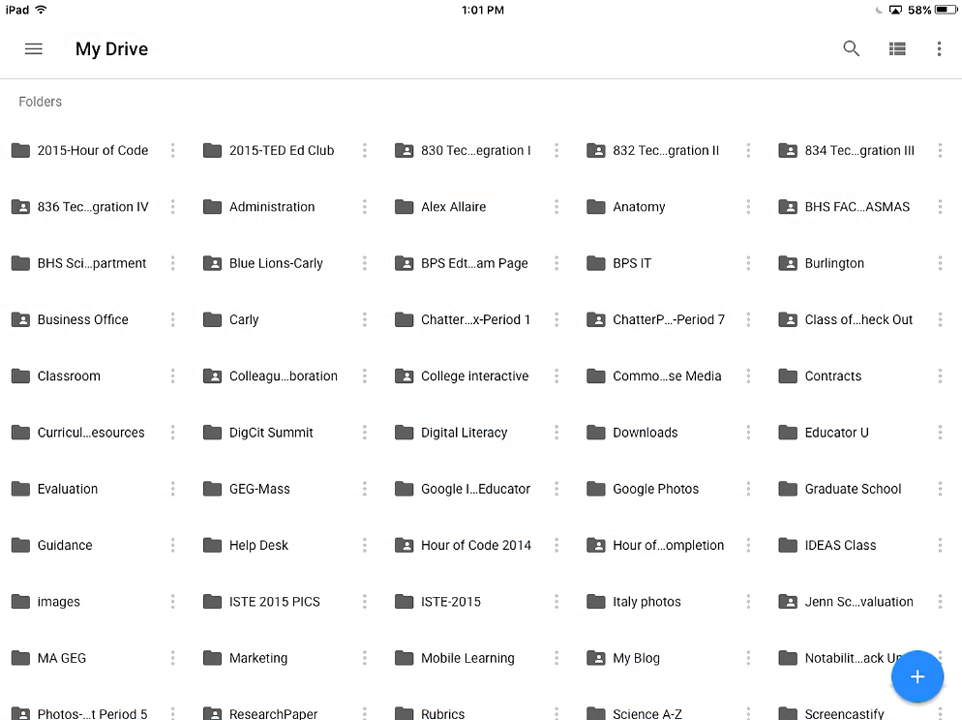
Browse the Notability Back Ups folder's subfolders and PDF backups, then return to My Drive and leave Drive.
scroll(481, 400, down, 5)
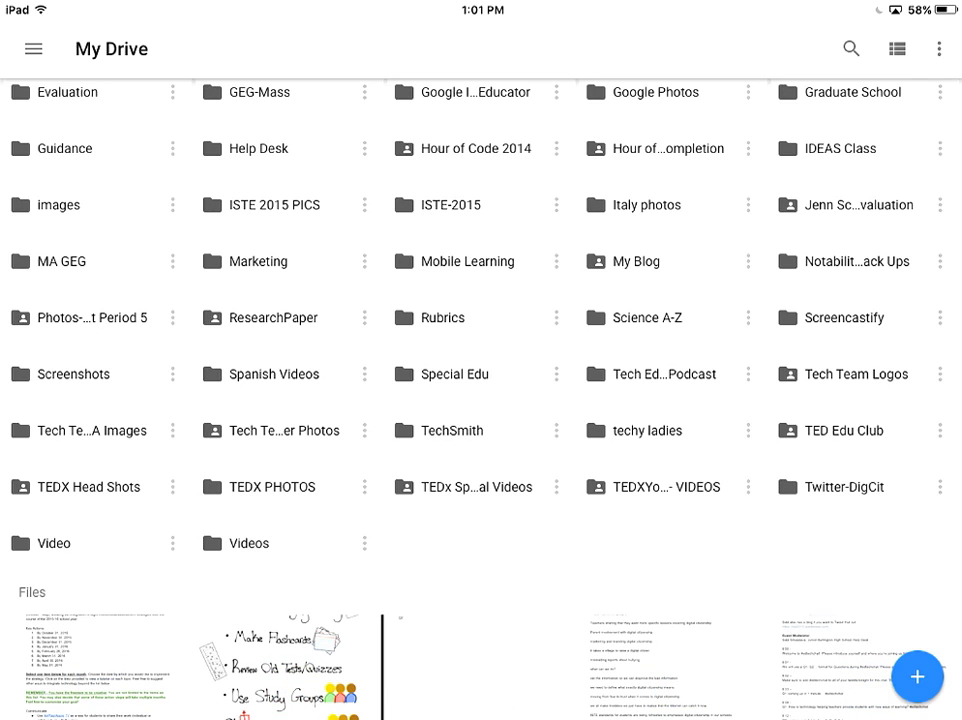
click(858, 261)
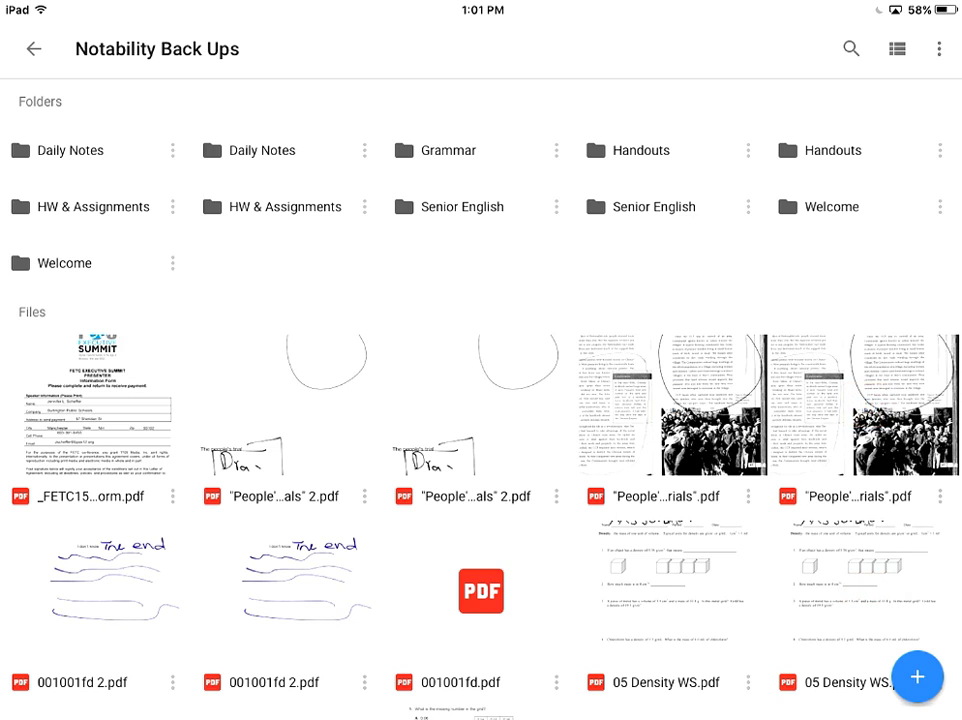
click(33, 48)
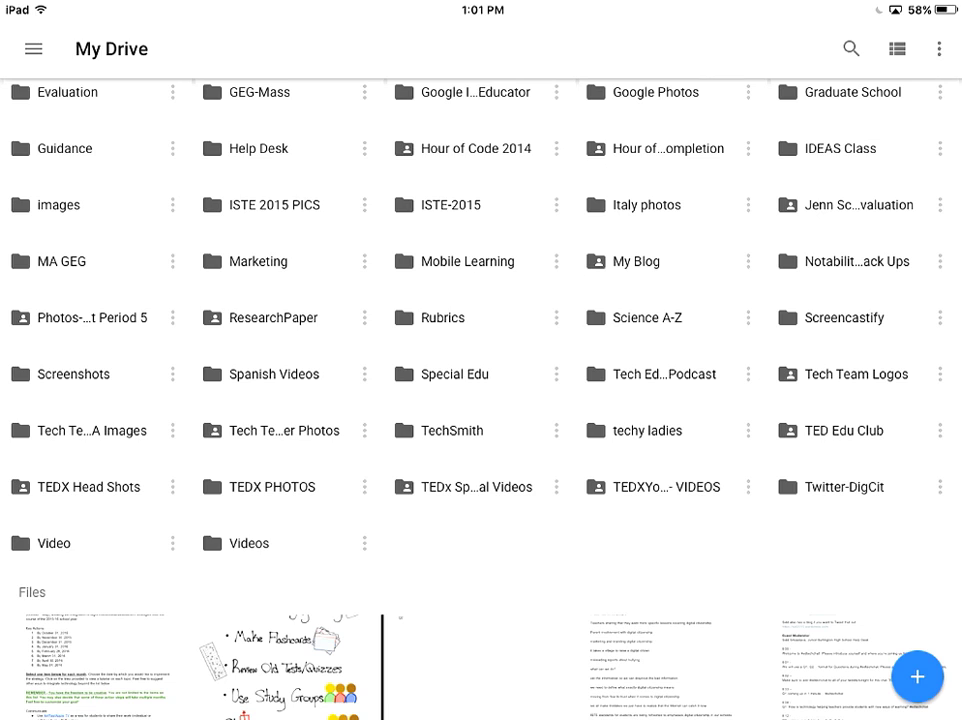
key(super)
key(super)
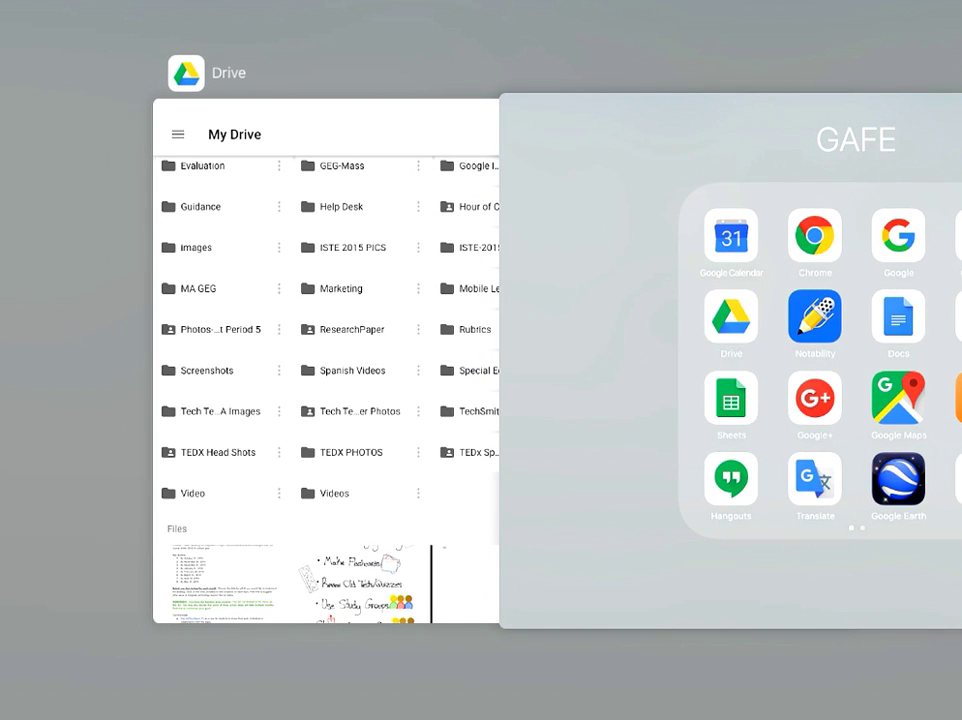
Go back to the GAFE app folder and open Notability's settings.
key(super)
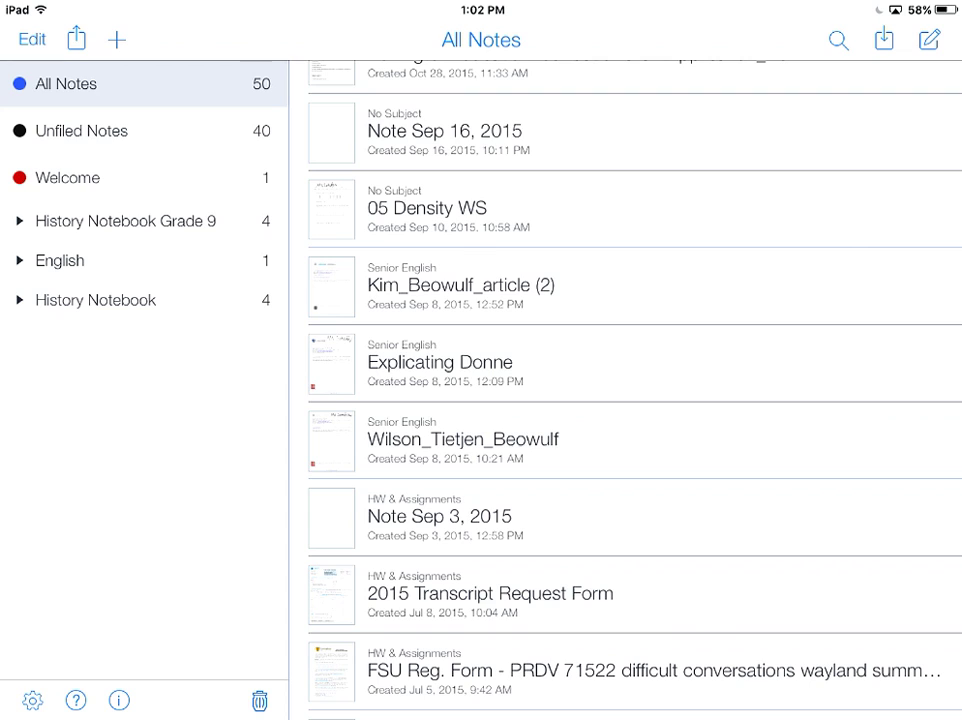
click(32, 700)
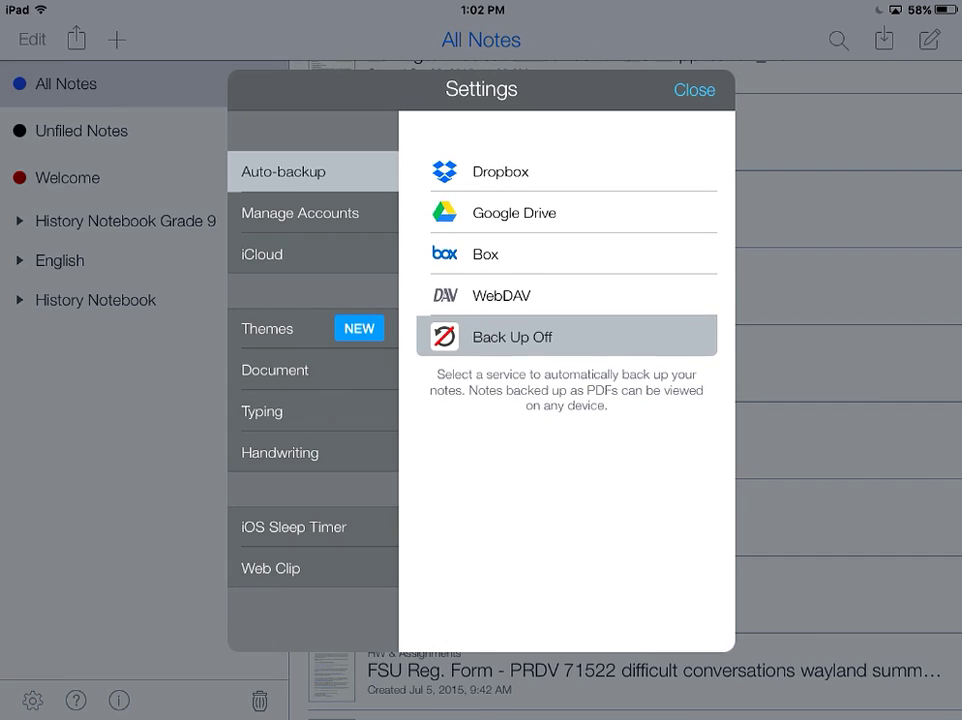
Select Google Drive as Notability's auto-backup service and open its backup options.
click(514, 212)
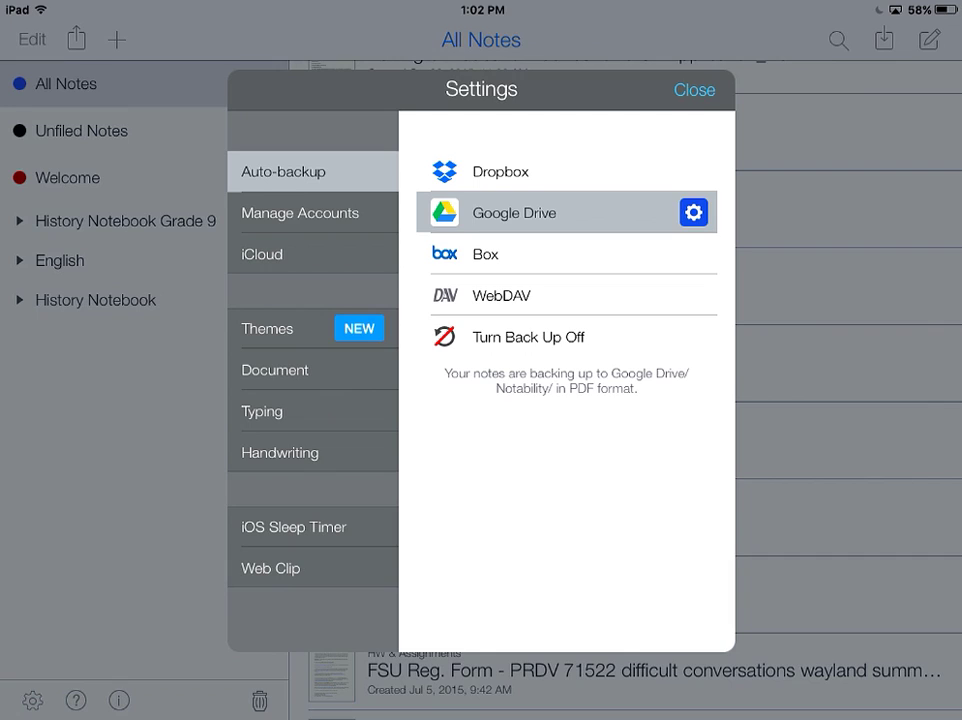
click(693, 212)
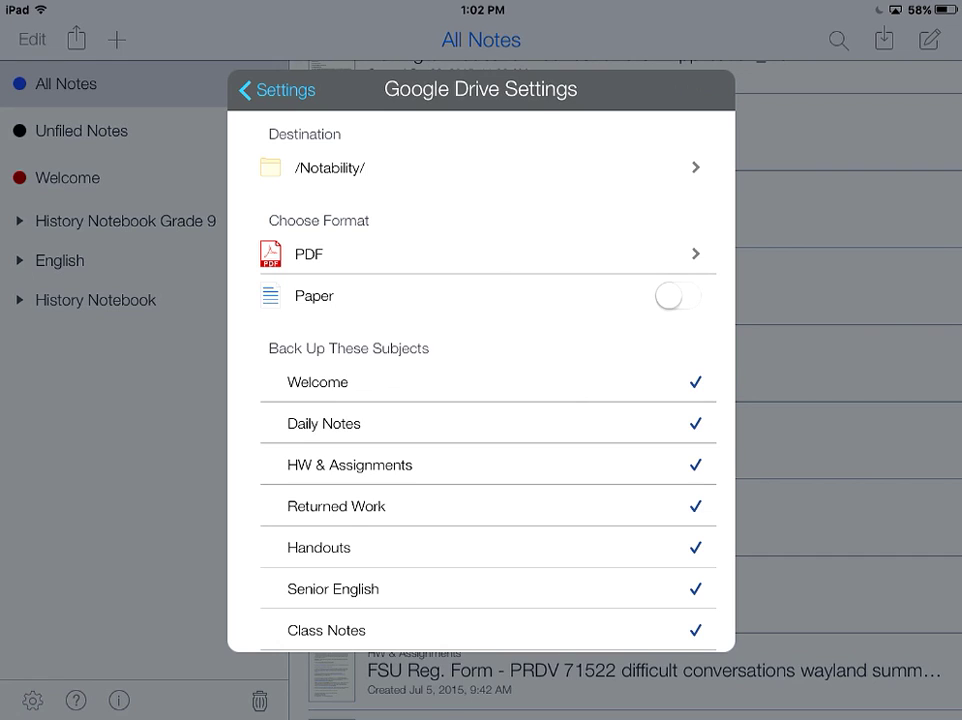
Point the Google Drive backup destination at the Notability Back Ups folder.
click(480, 167)
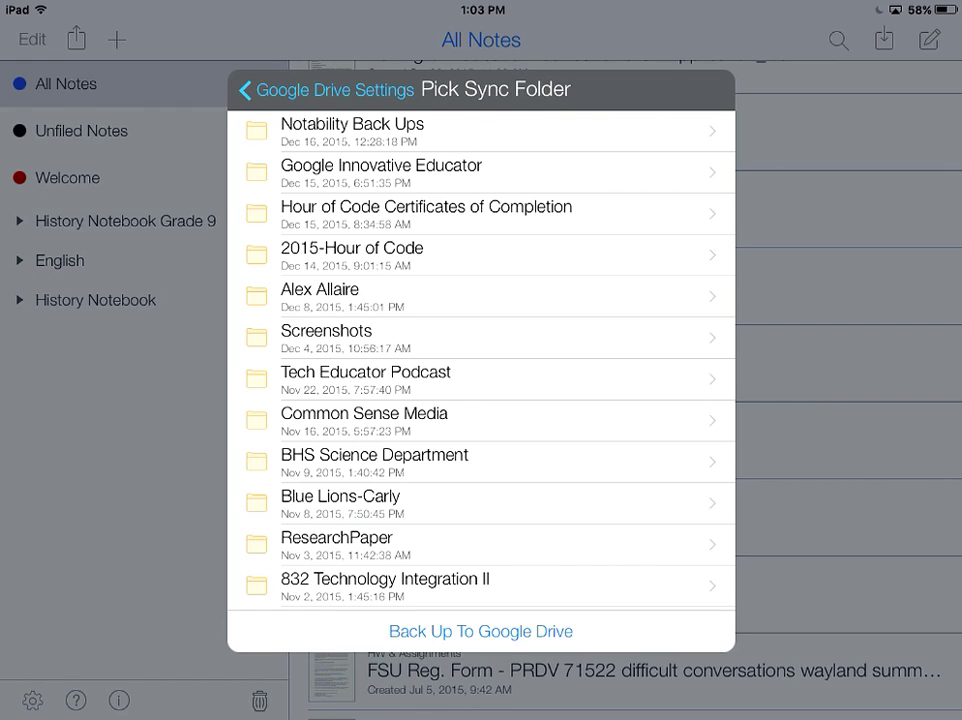
click(353, 131)
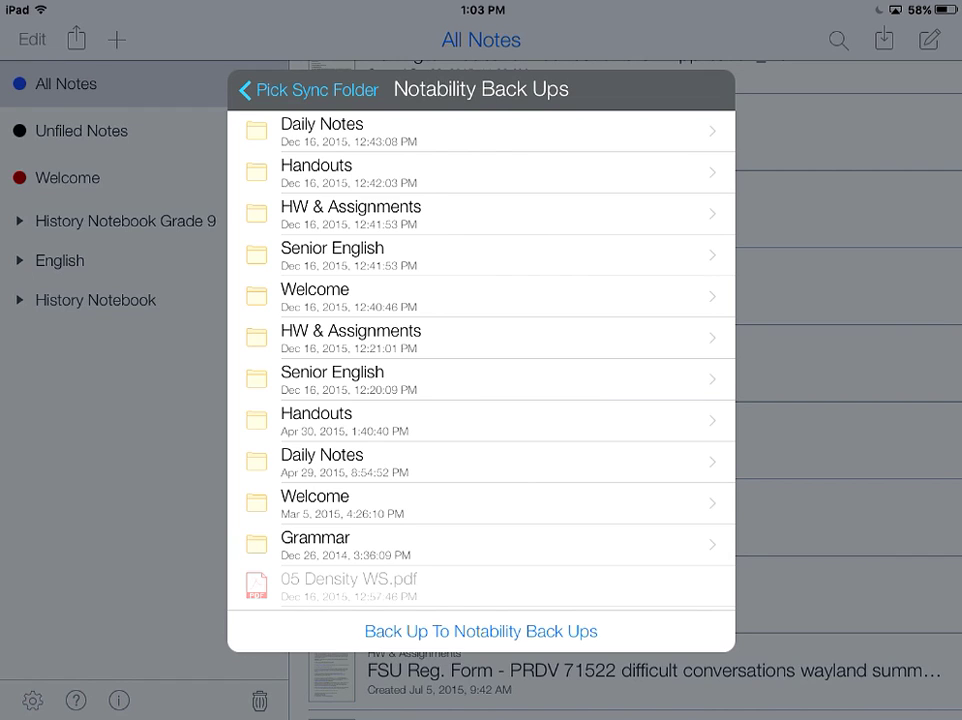
click(481, 631)
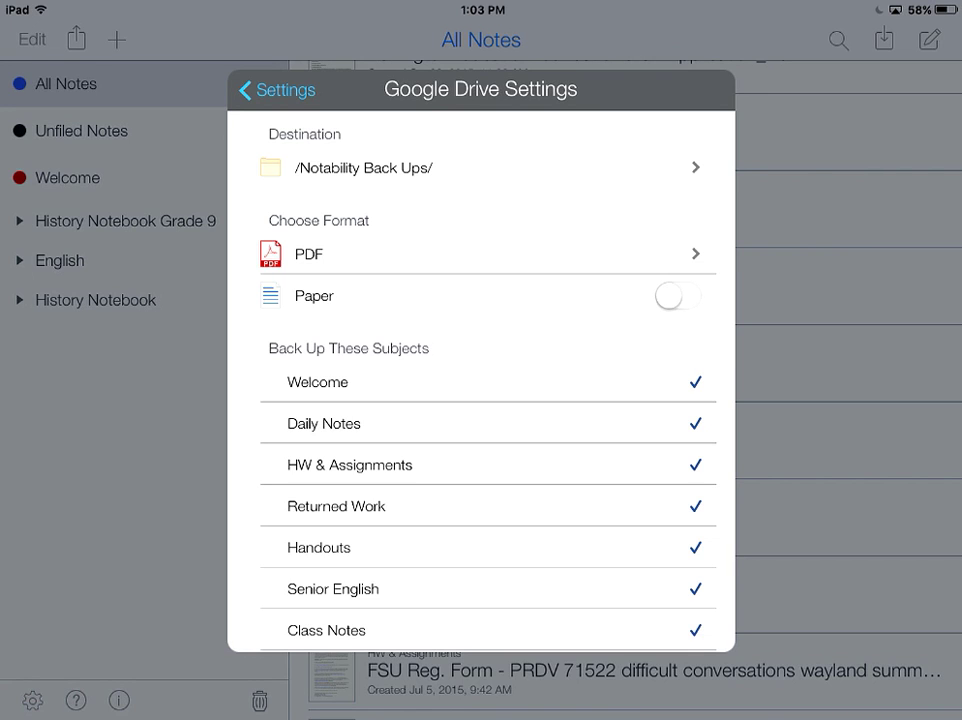
click(277, 90)
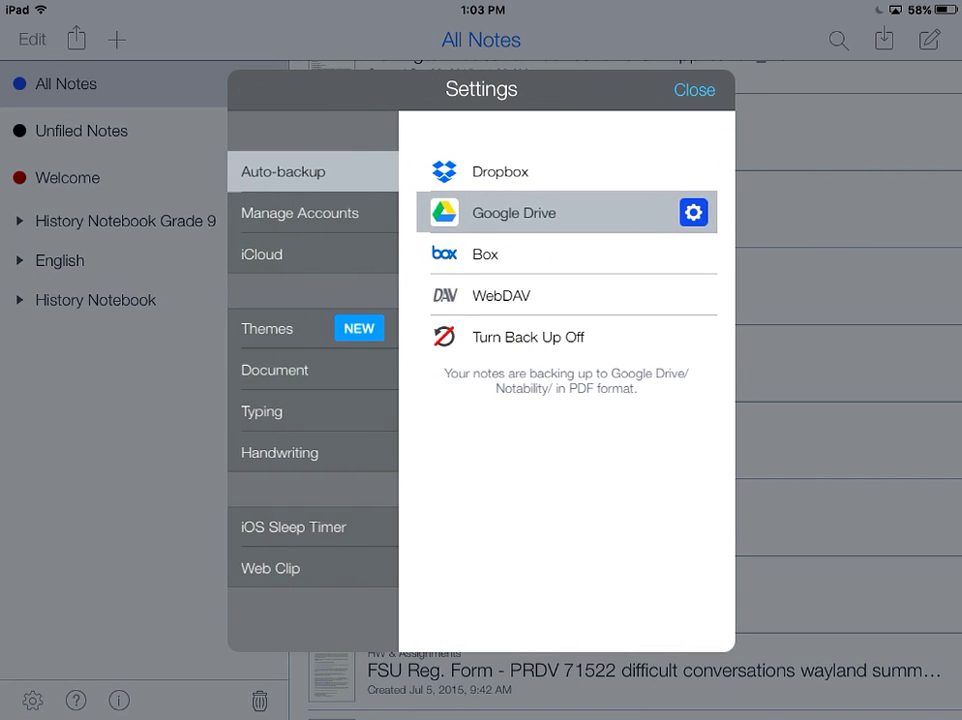
Close the Settings popover to return to All Notes with Google Drive backup active.
click(694, 89)
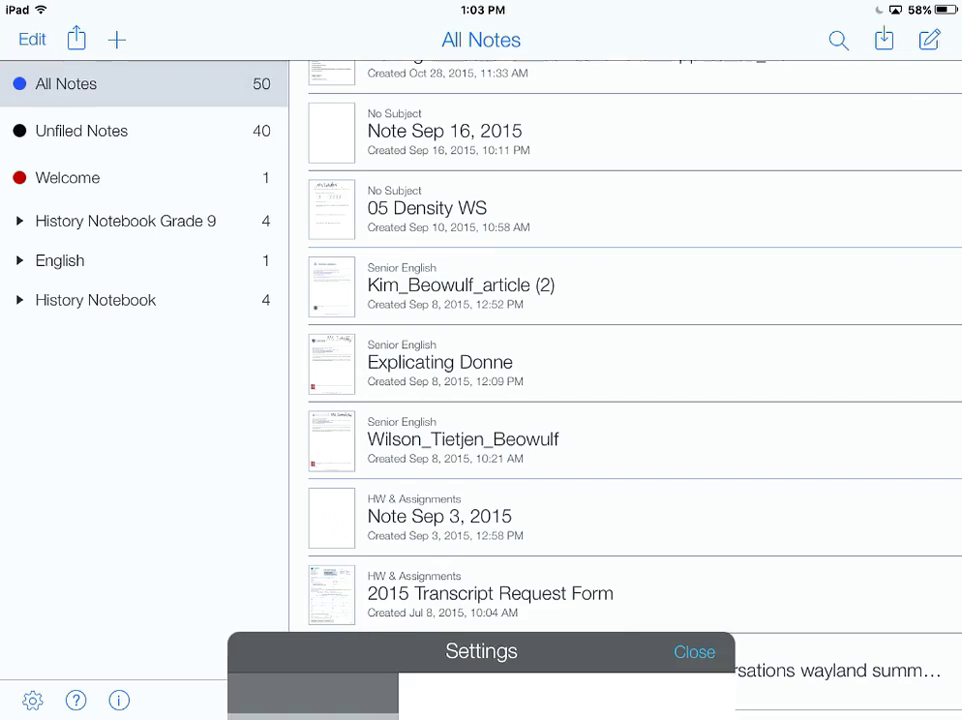